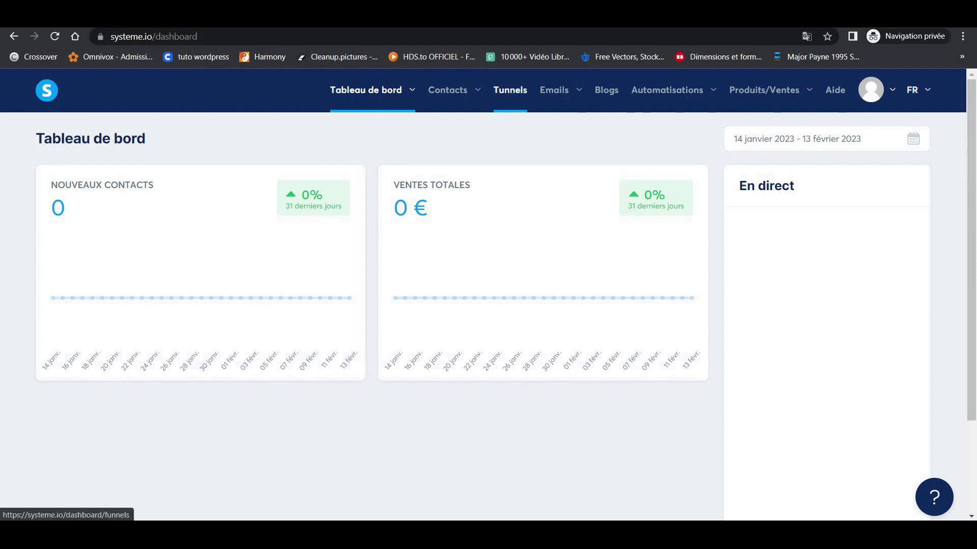
# Step: Open the list of sales funnels (Tunnels)
pyautogui.click(510, 90)
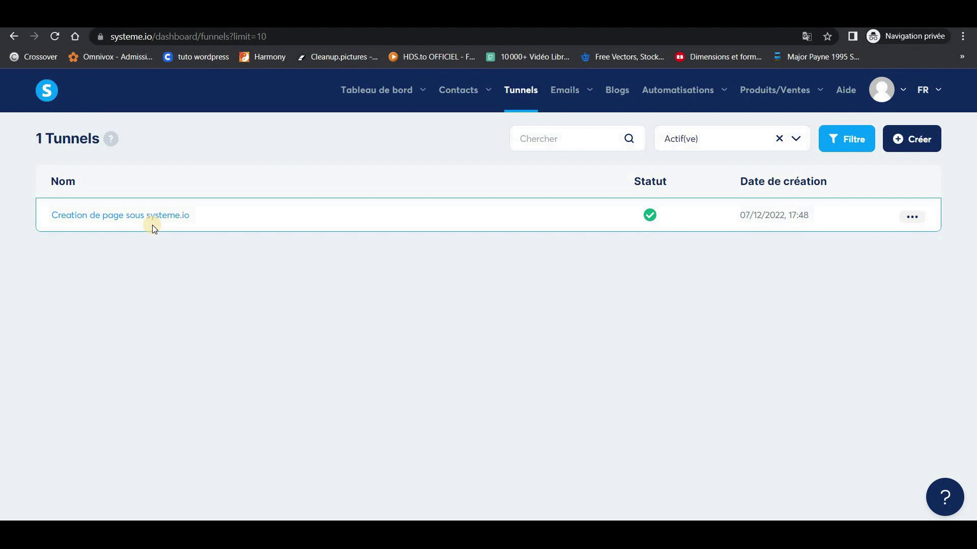
pyautogui.click(899, 139)
pyautogui.scroll(-1, 579, 217)
pyautogui.scroll(1, 573, 216)
pyautogui.click(355, 197)
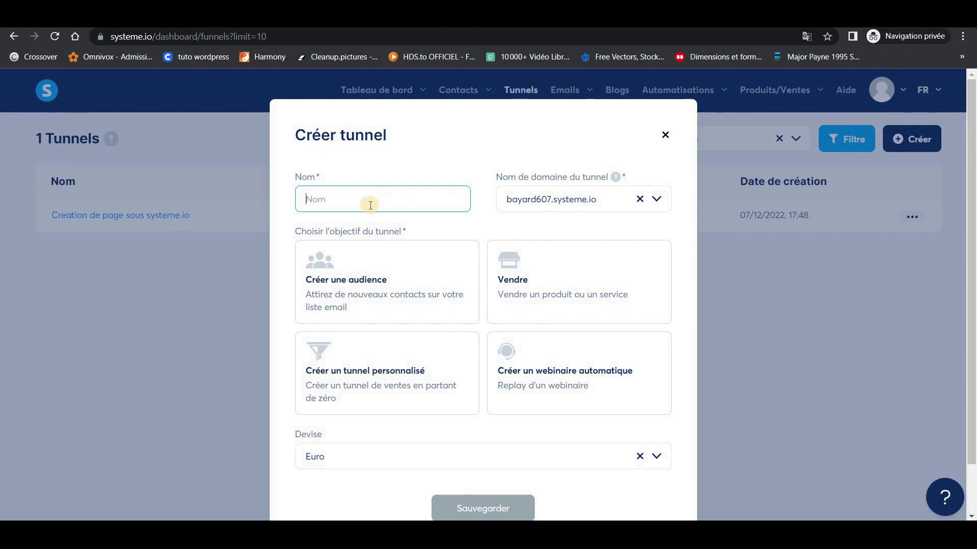
pyautogui.scroll(-2, 457, 206)
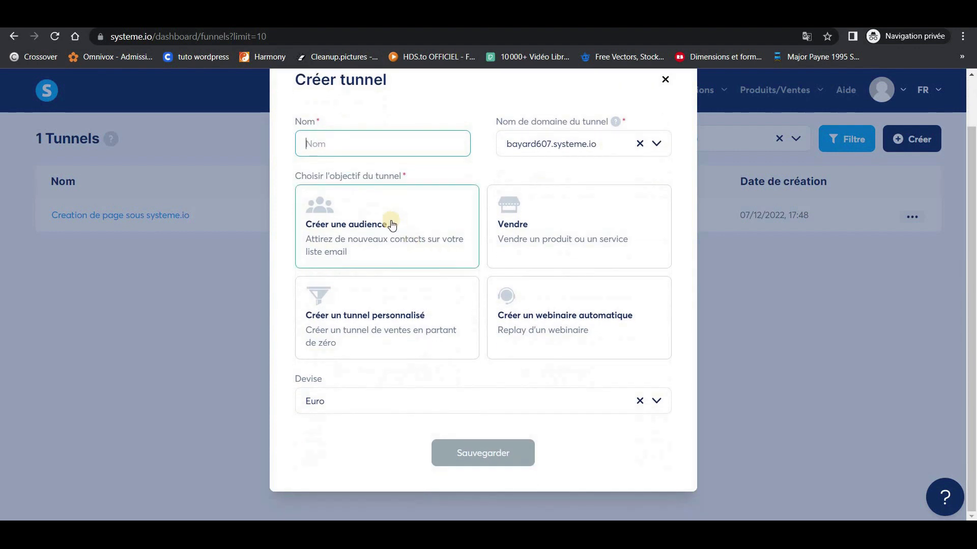
pyautogui.click(538, 226)
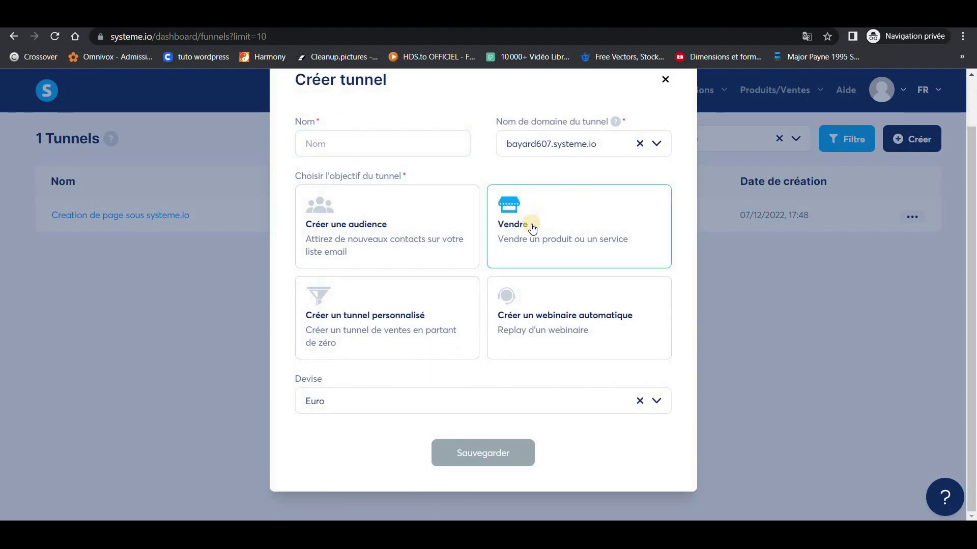
pyautogui.click(379, 233)
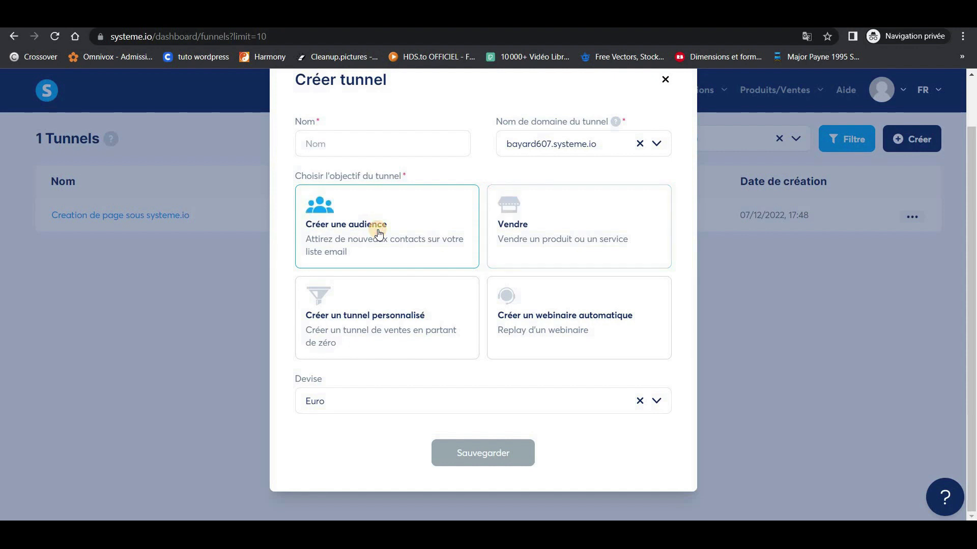
pyautogui.click(567, 233)
pyautogui.click(375, 338)
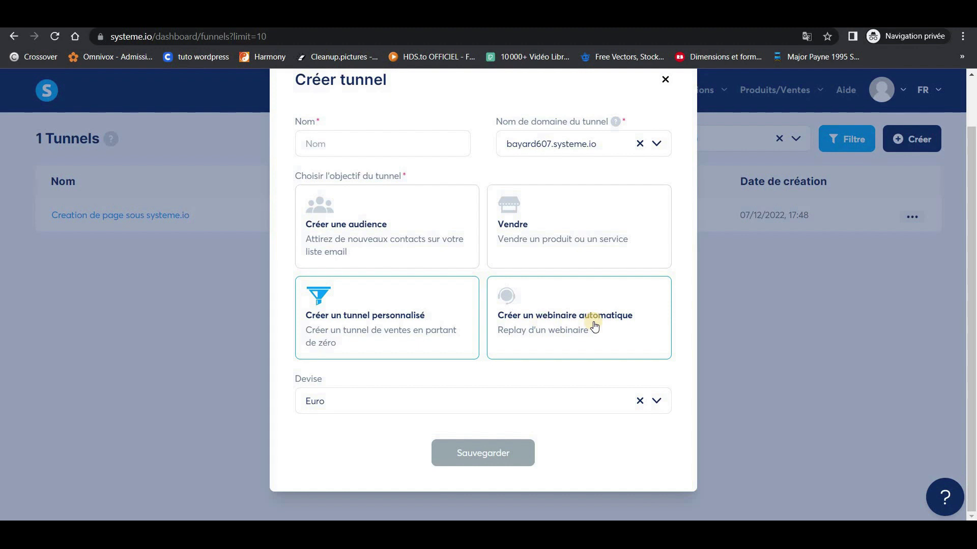
pyautogui.click(549, 307)
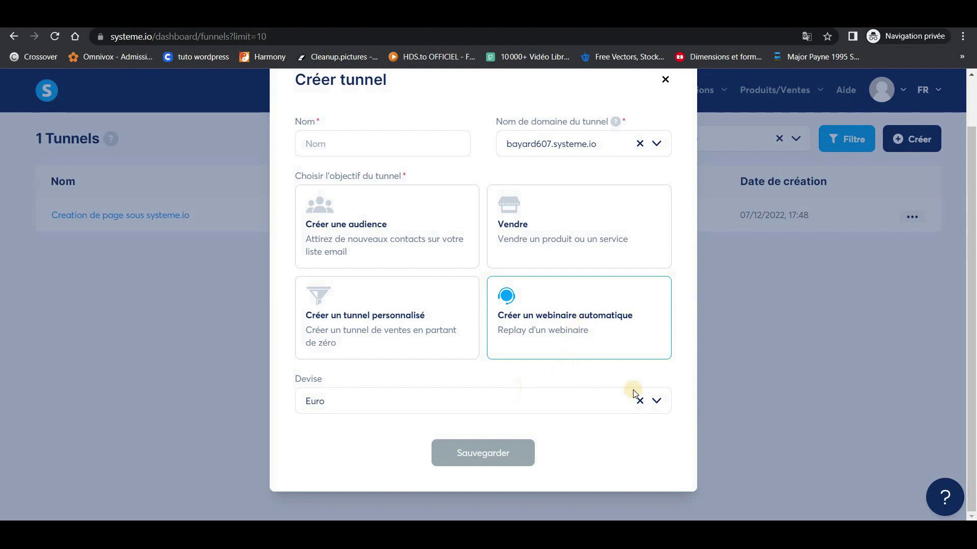
pyautogui.click(656, 403)
pyautogui.scroll(-5, 482, 463)
pyautogui.scroll(-10, 481, 464)
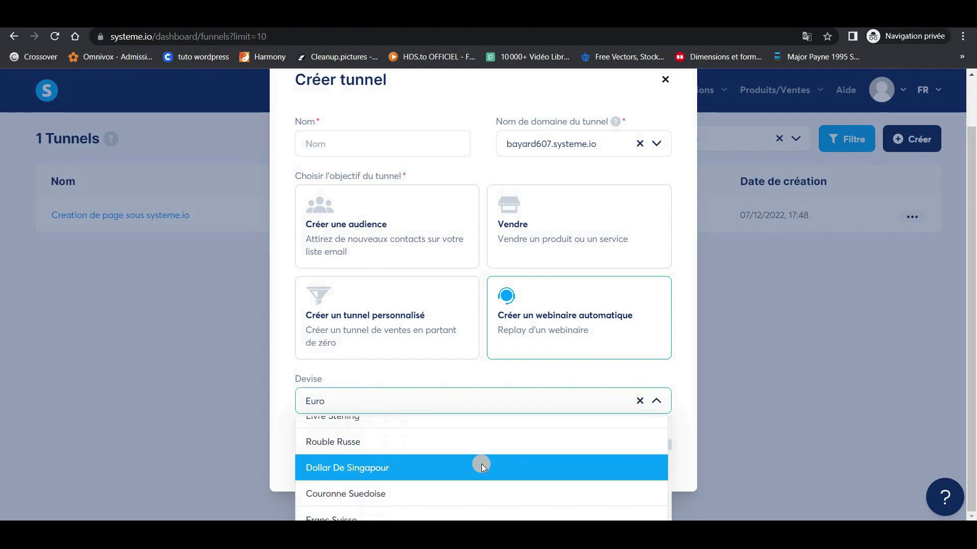
pyautogui.scroll(-3, 481, 464)
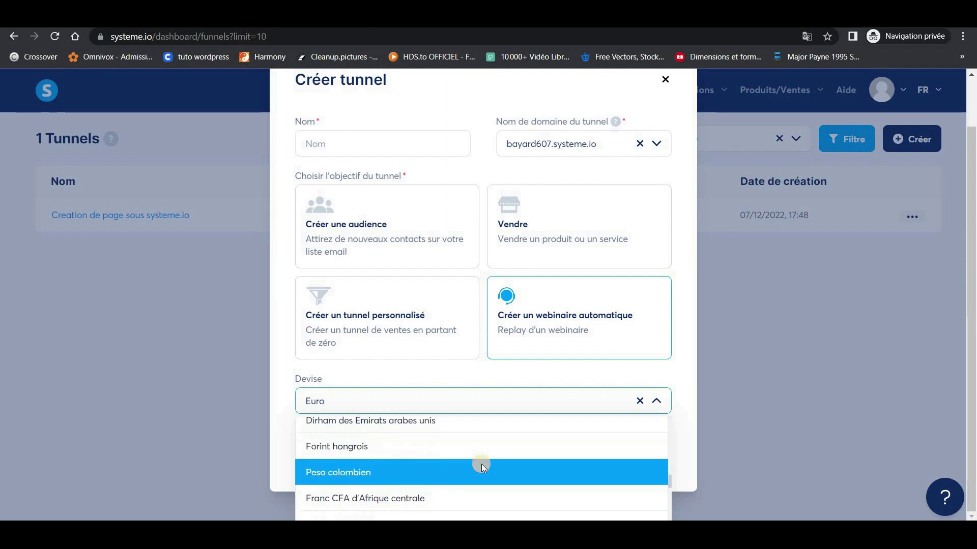
pyautogui.click(404, 441)
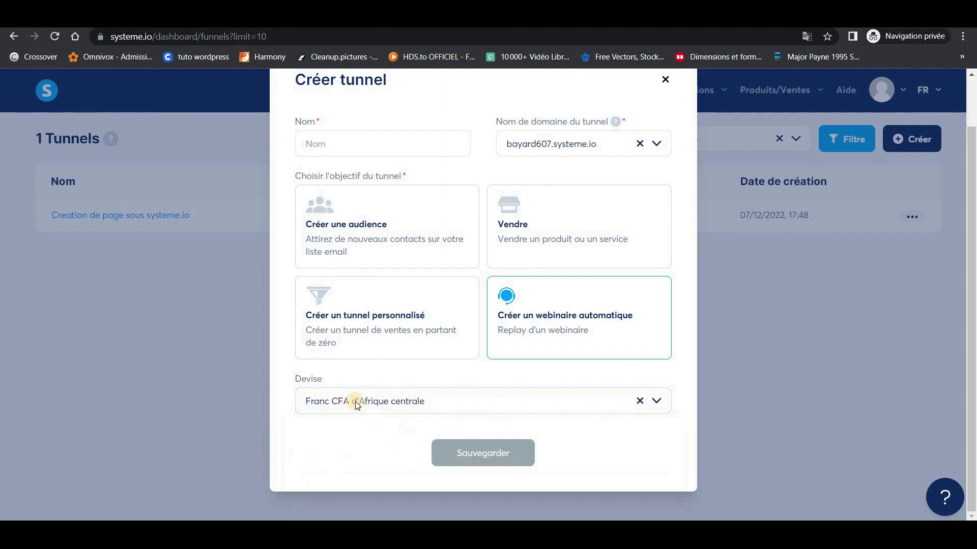
pyautogui.click(656, 401)
pyautogui.scroll(-10, 420, 454)
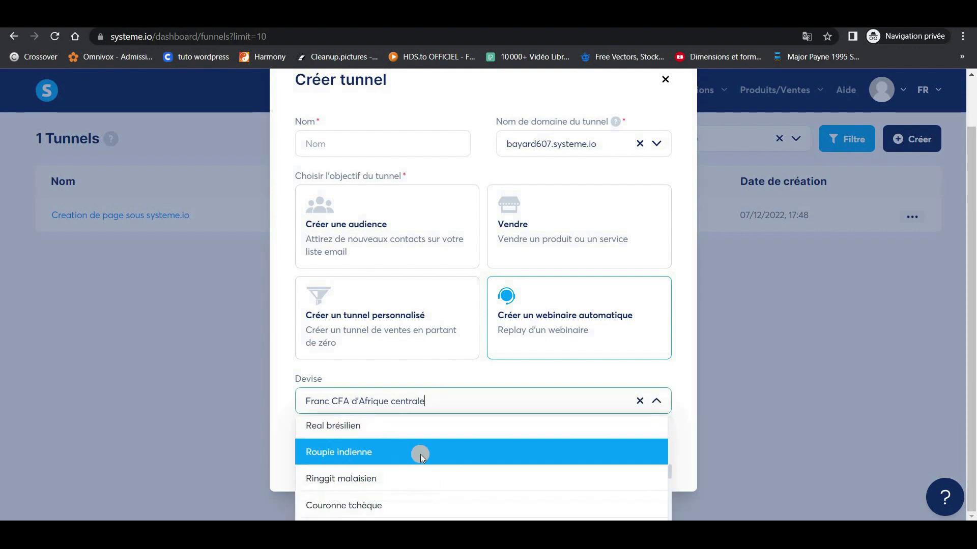
pyautogui.click(553, 375)
pyautogui.scroll(2, 378, 326)
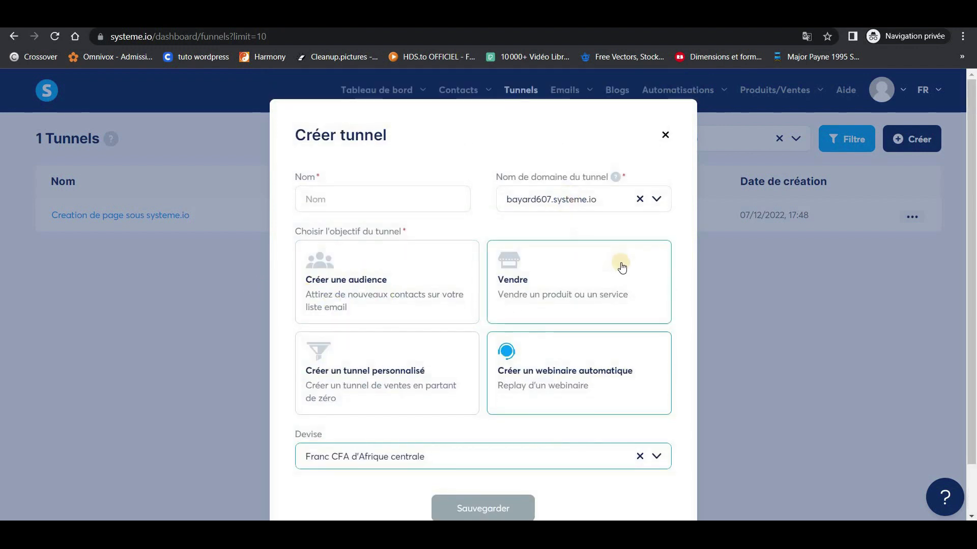
pyautogui.click(371, 379)
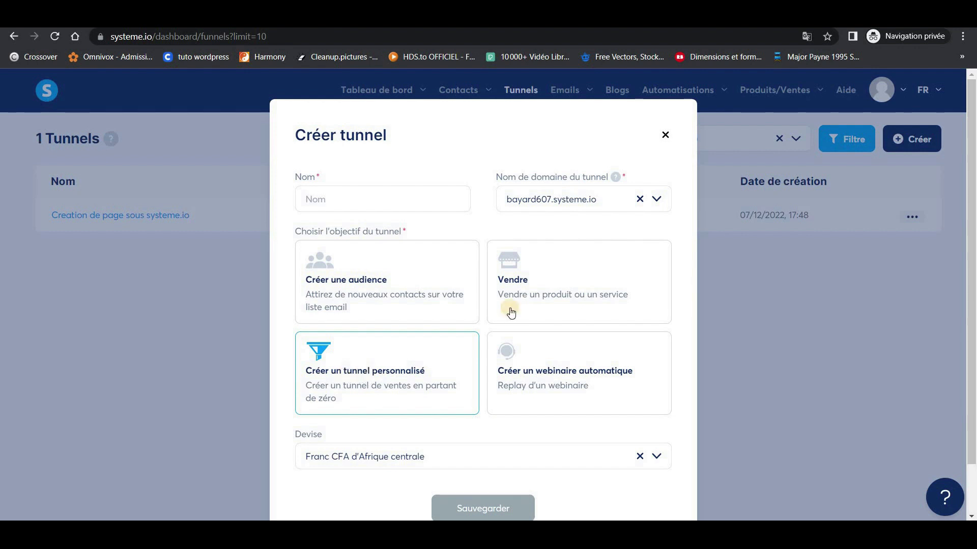
pyautogui.click(539, 270)
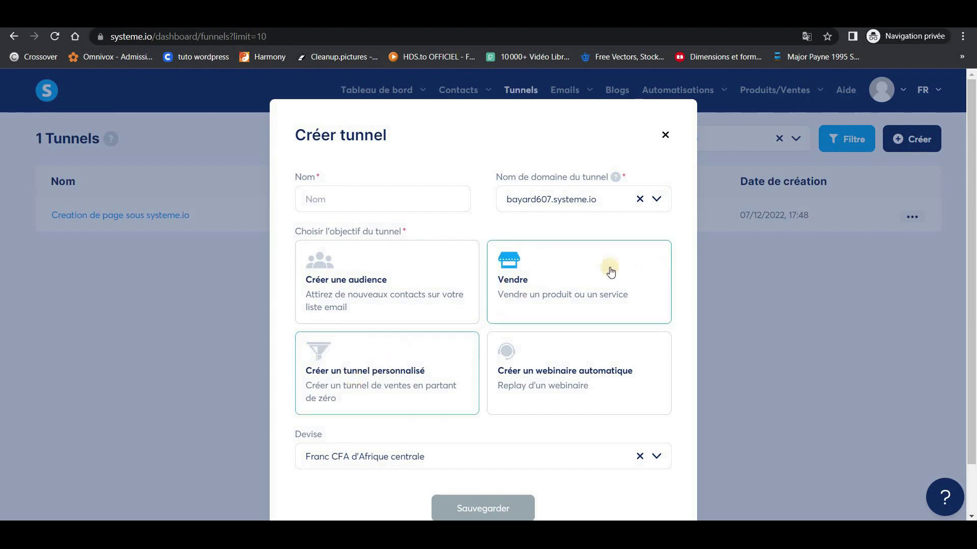
pyautogui.click(666, 135)
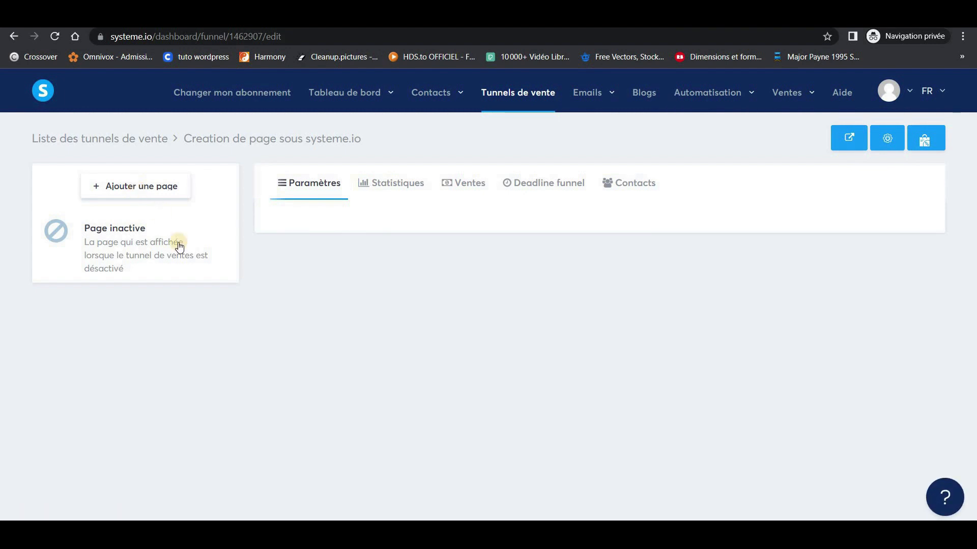
# Step: Add a new page named "Présention" of type Page de capture to the "Creation de page sous systeme.io" funnel
pyautogui.click(131, 187)
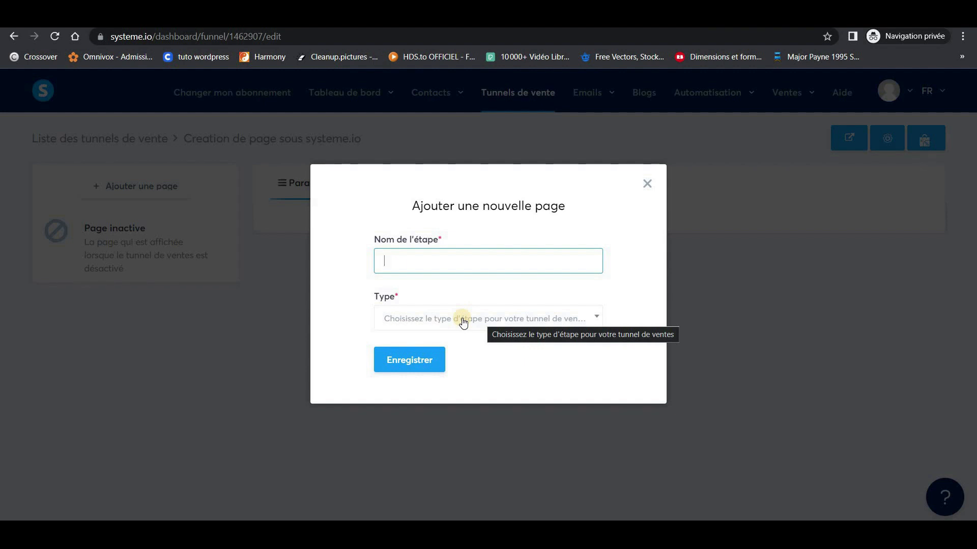
pyautogui.click(463, 323)
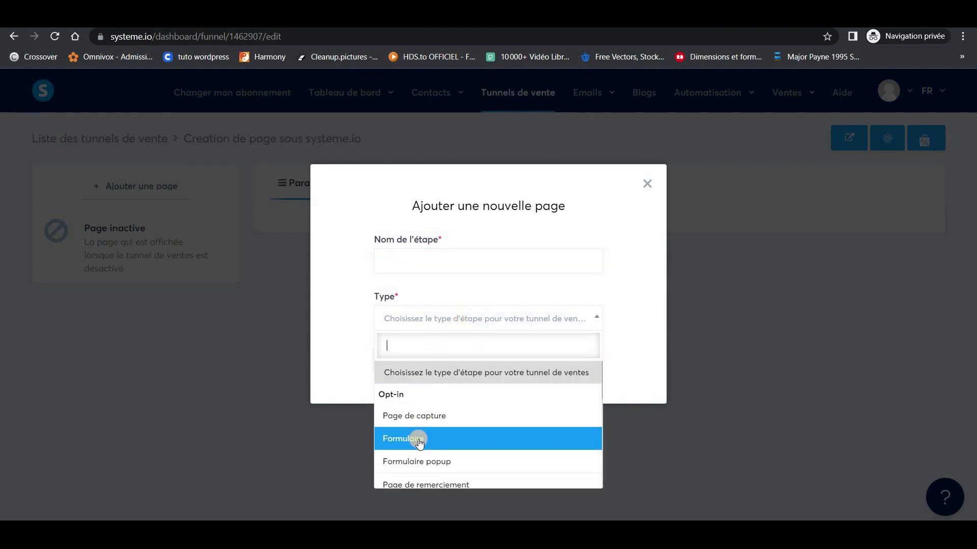
pyautogui.scroll(-1, 451, 462)
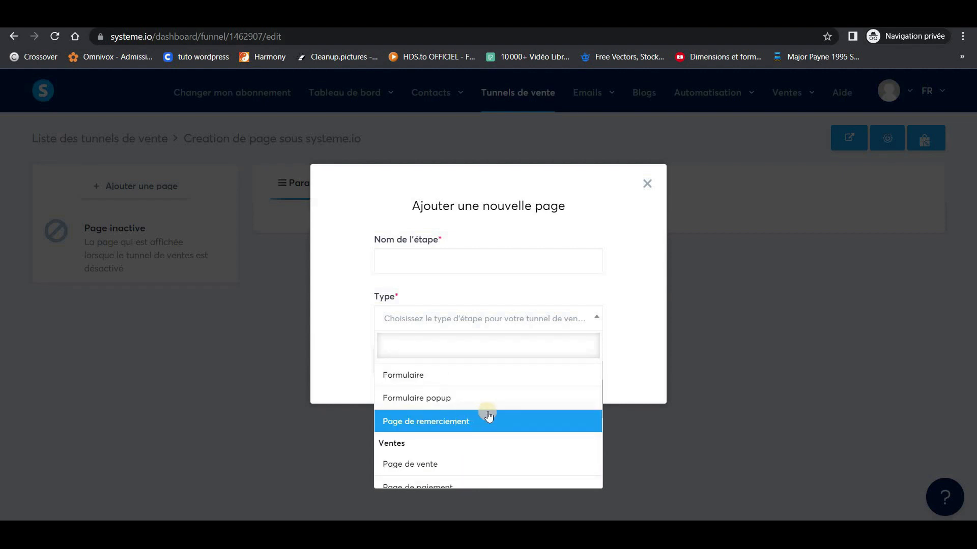
pyautogui.scroll(-2, 473, 430)
pyautogui.scroll(1, 467, 431)
pyautogui.scroll(3, 467, 430)
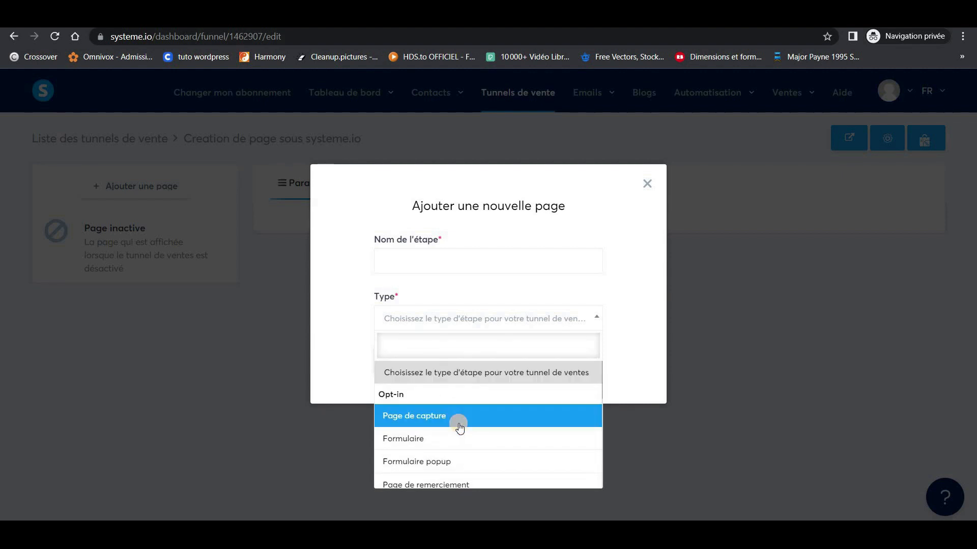
pyautogui.click(428, 416)
pyautogui.click(426, 262)
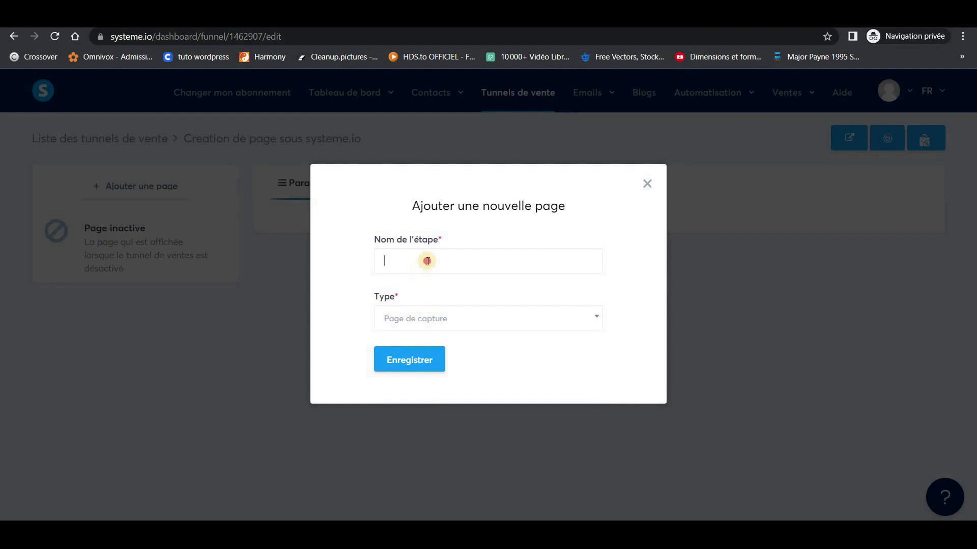
pyautogui.write('Présentio')
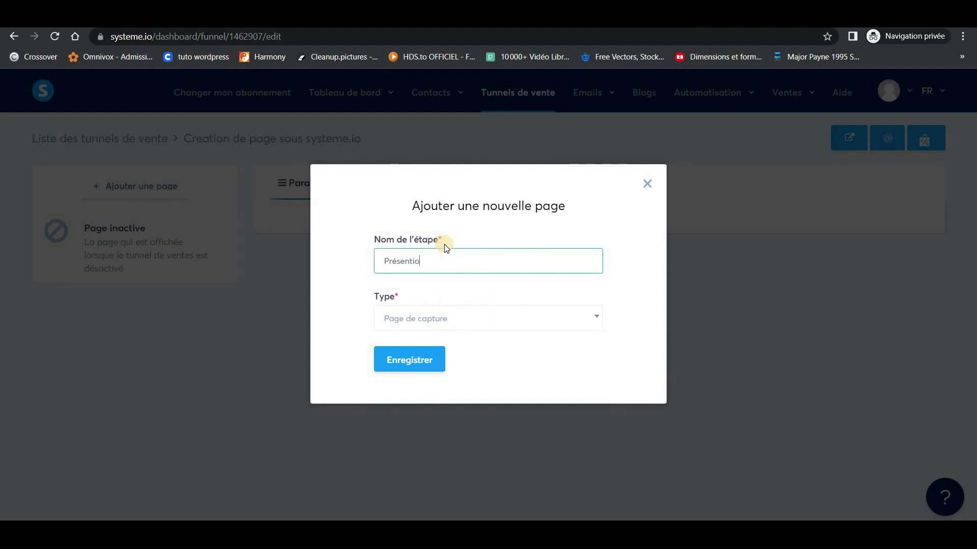
pyautogui.click(422, 362)
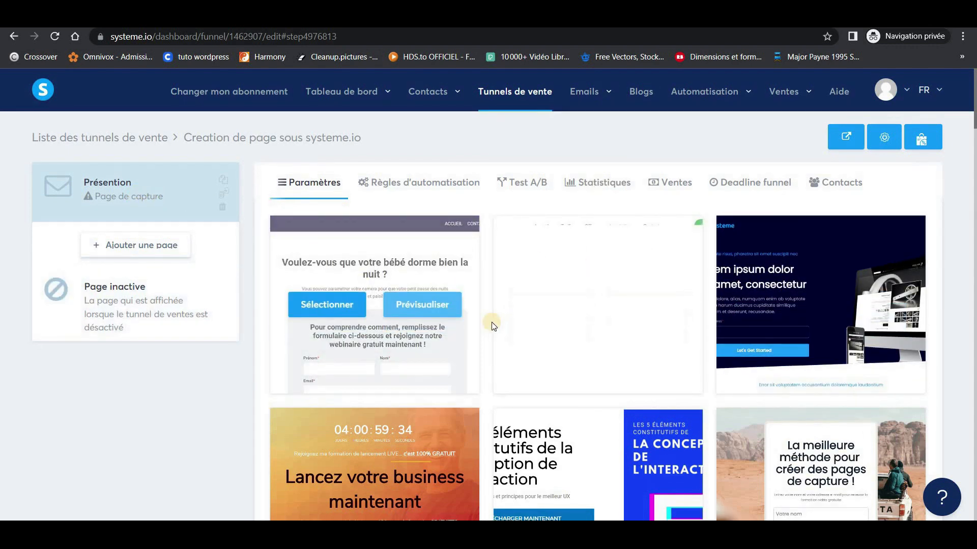
# Step: Look through the gallery of capture page templates for a suitable design for the Présention page
pyautogui.scroll(-2, 505, 324)
pyautogui.scroll(1, 562, 315)
pyautogui.scroll(1, 562, 315)
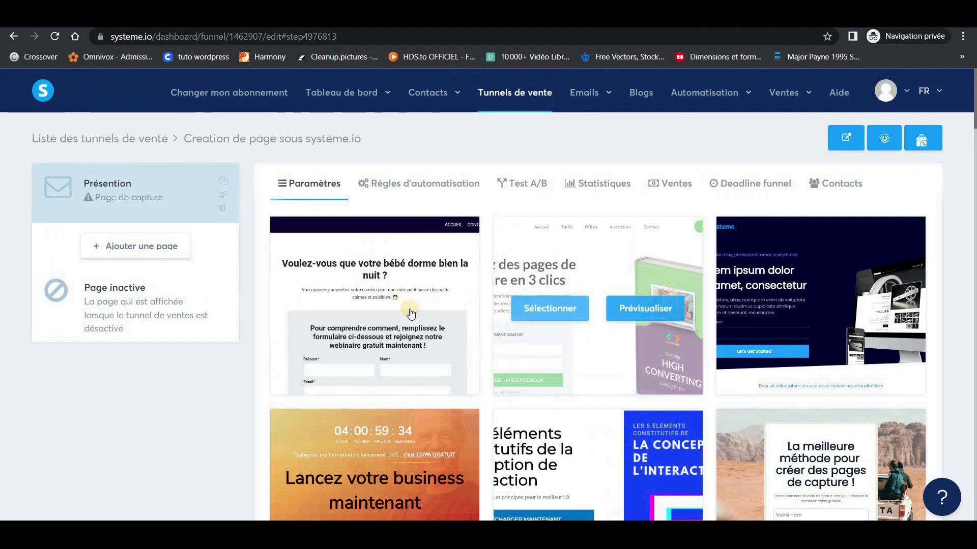
pyautogui.scroll(-4, 697, 353)
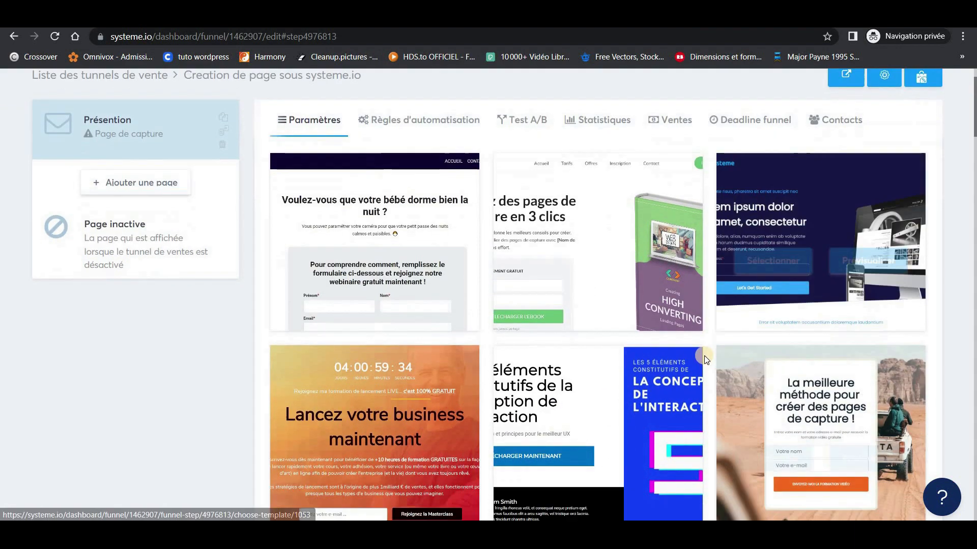
pyautogui.scroll(-5, 697, 353)
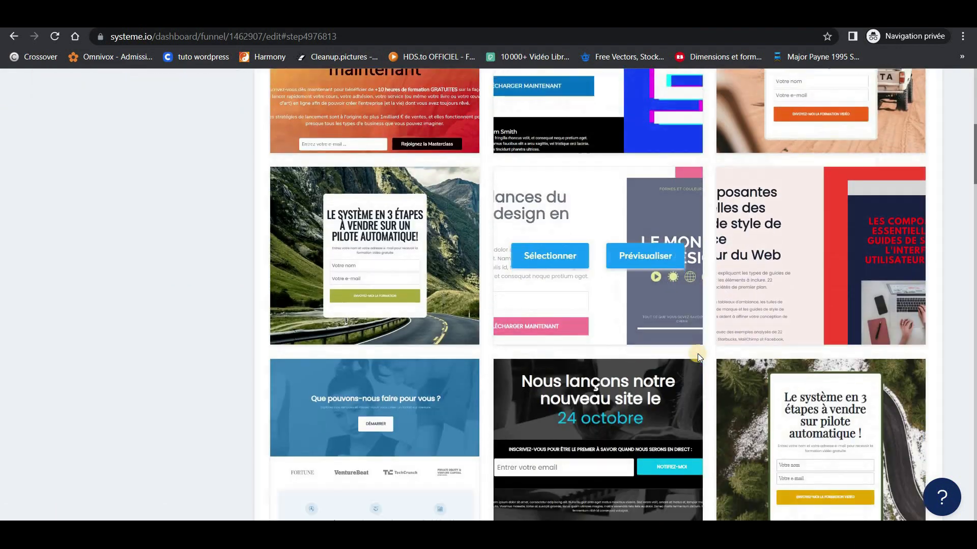
pyautogui.scroll(-5, 584, 298)
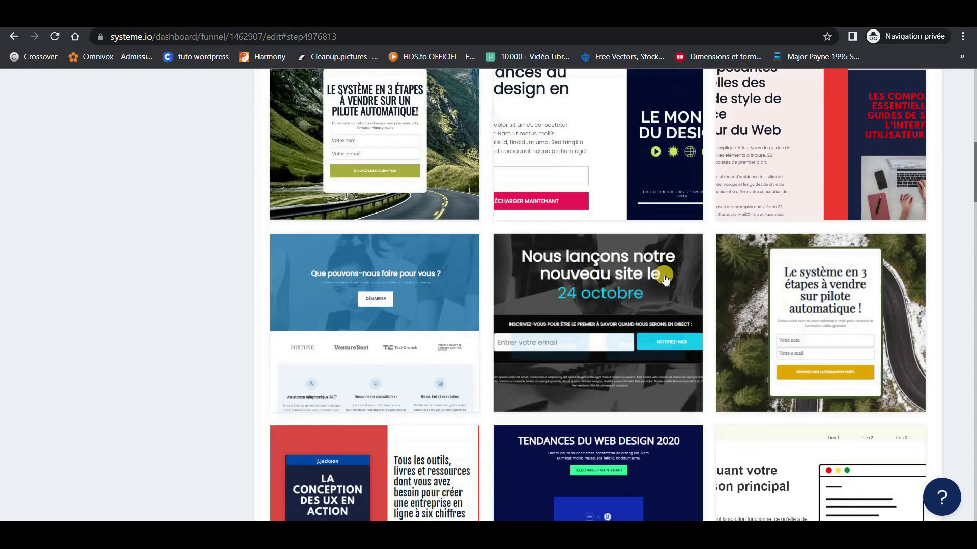
pyautogui.scroll(2, 651, 273)
pyautogui.scroll(12, 651, 273)
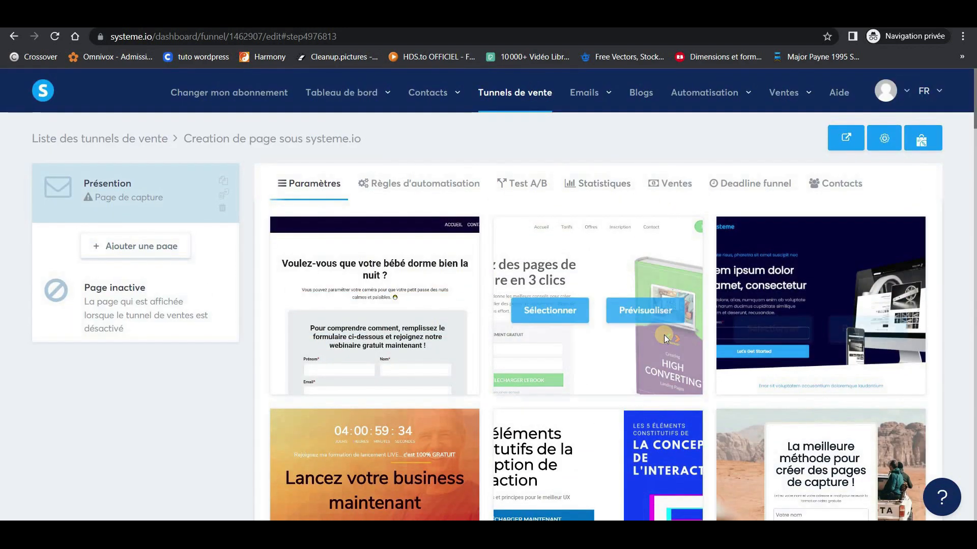
pyautogui.scroll(-7, 661, 334)
pyautogui.scroll(-10, 658, 332)
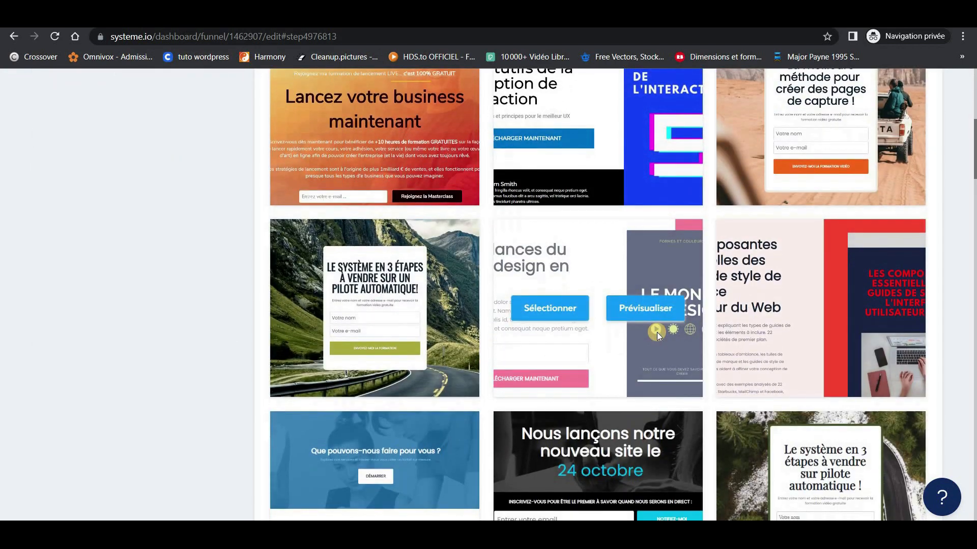
pyautogui.scroll(-4, 657, 332)
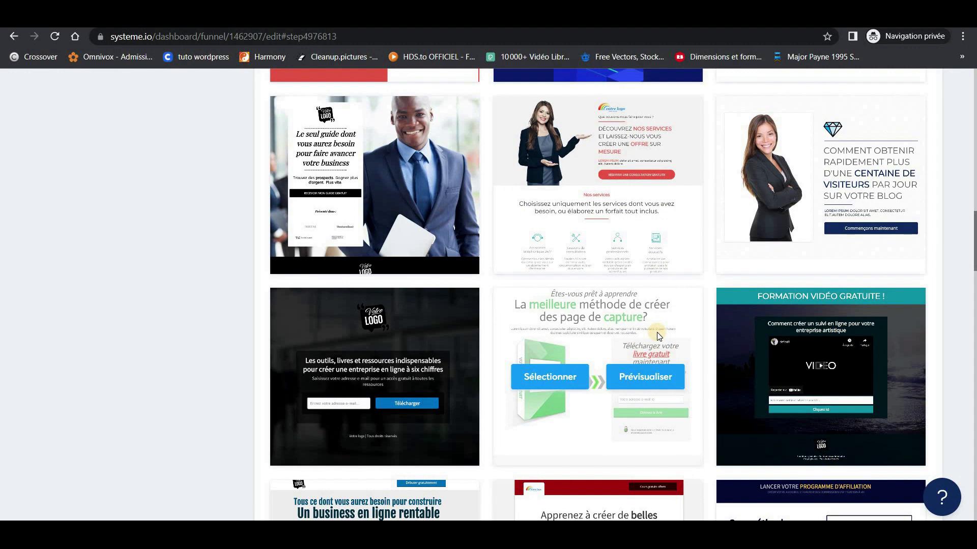
pyautogui.scroll(-3, 657, 335)
pyautogui.scroll(-2, 657, 335)
pyautogui.scroll(-1, 657, 331)
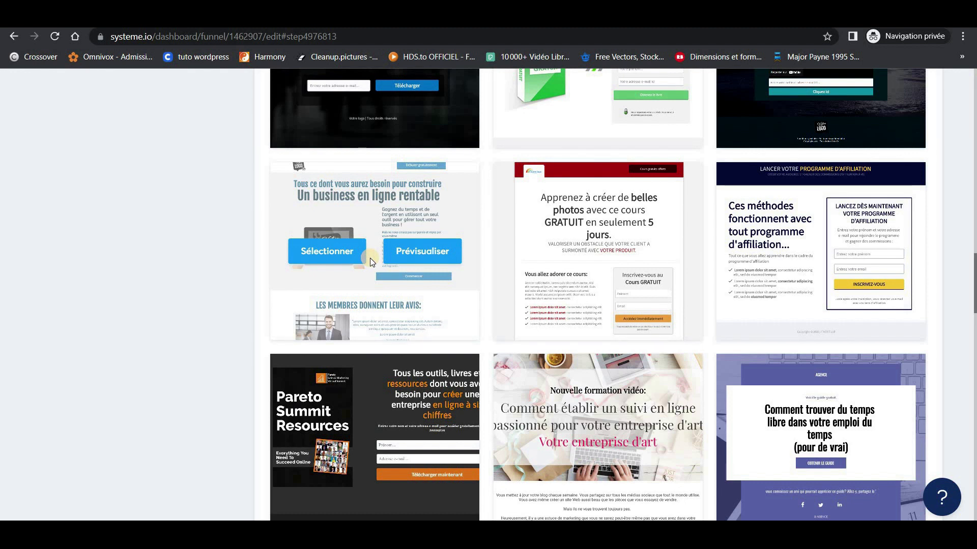
# Step: Preview the whole "Un business en ligne rentable" template, close the preview and select that template for the Présention page
pyautogui.click(414, 250)
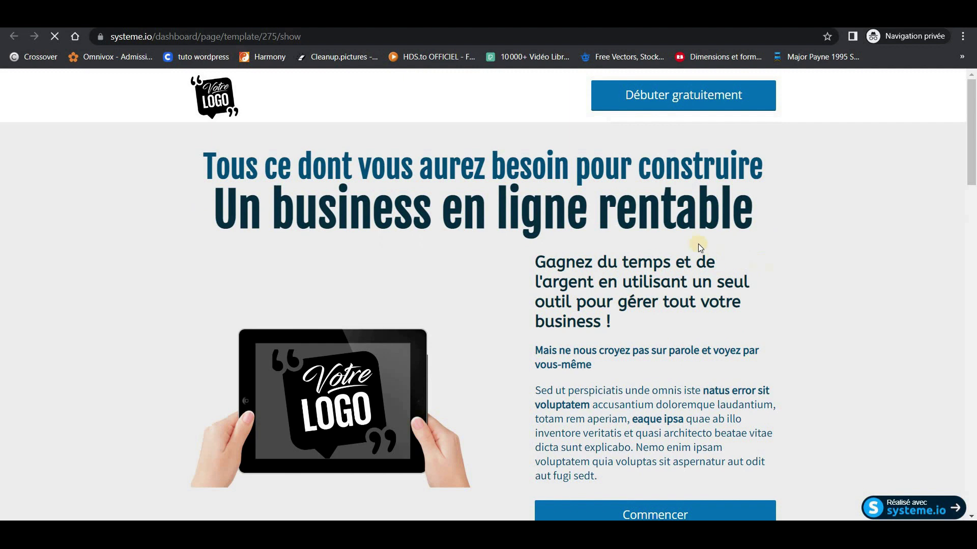
pyautogui.scroll(-15, 690, 192)
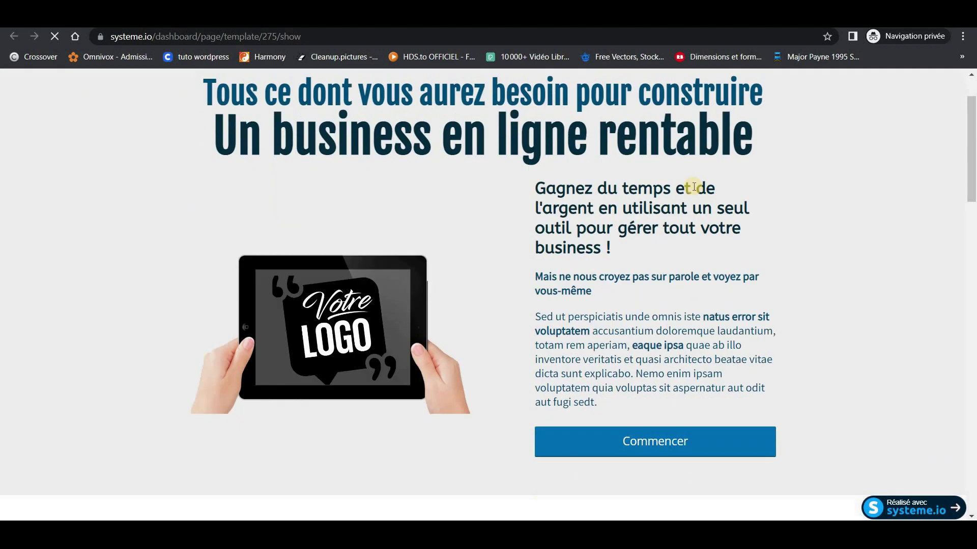
pyautogui.scroll(-12, 691, 193)
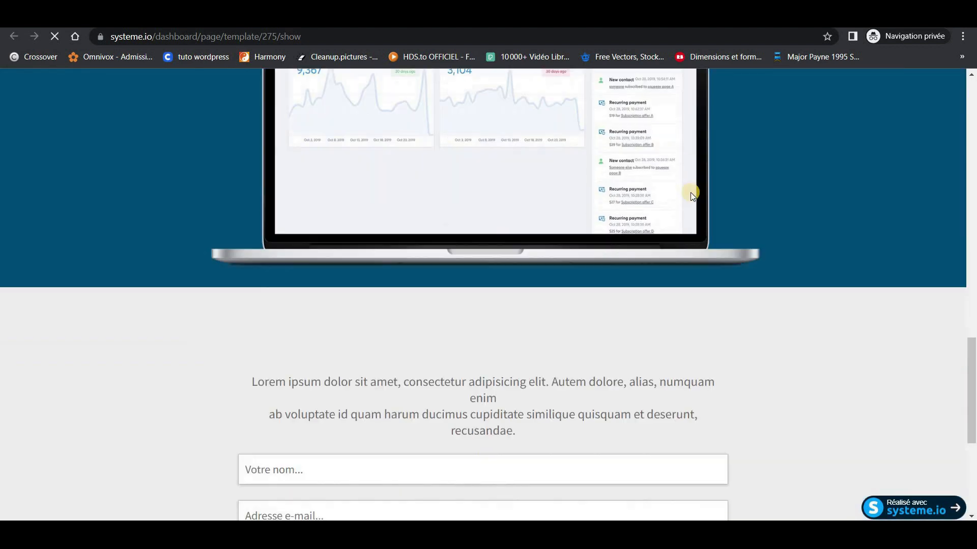
pyautogui.scroll(20, 691, 193)
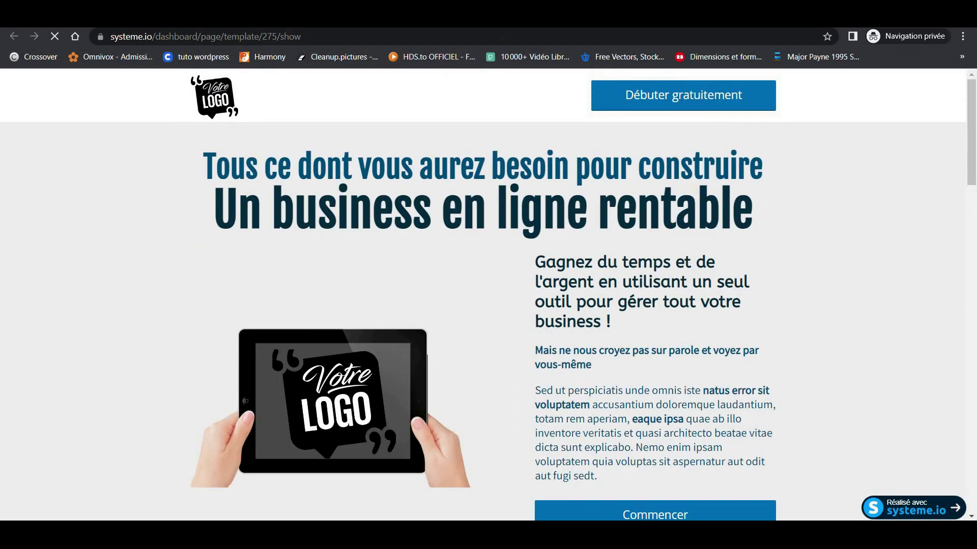
pyautogui.hotkey('ctrl', 'w')
pyautogui.moveTo(326, 253)
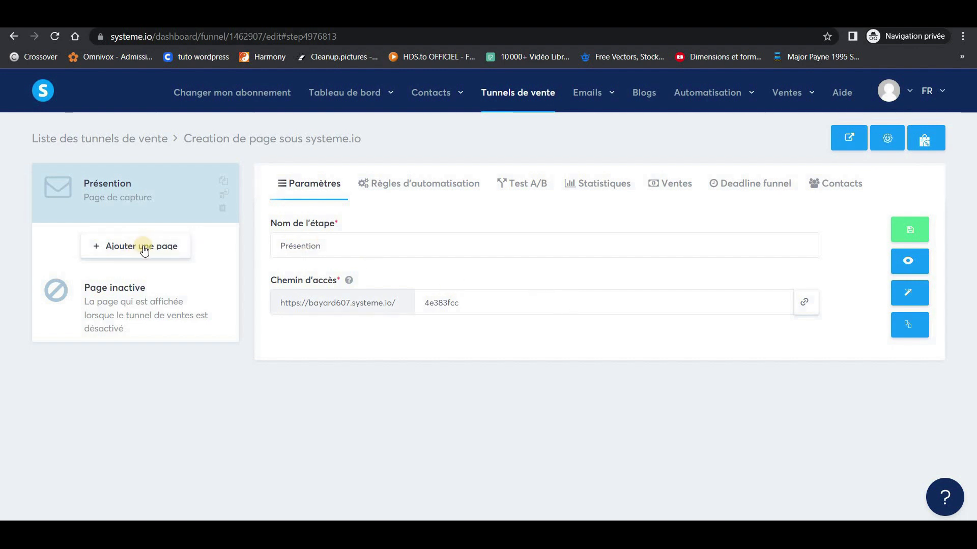
# Step: Copy the Présention page's public link and open it in a new tab of the other browser window
pyautogui.click(805, 304)
pyautogui.click(621, 443)
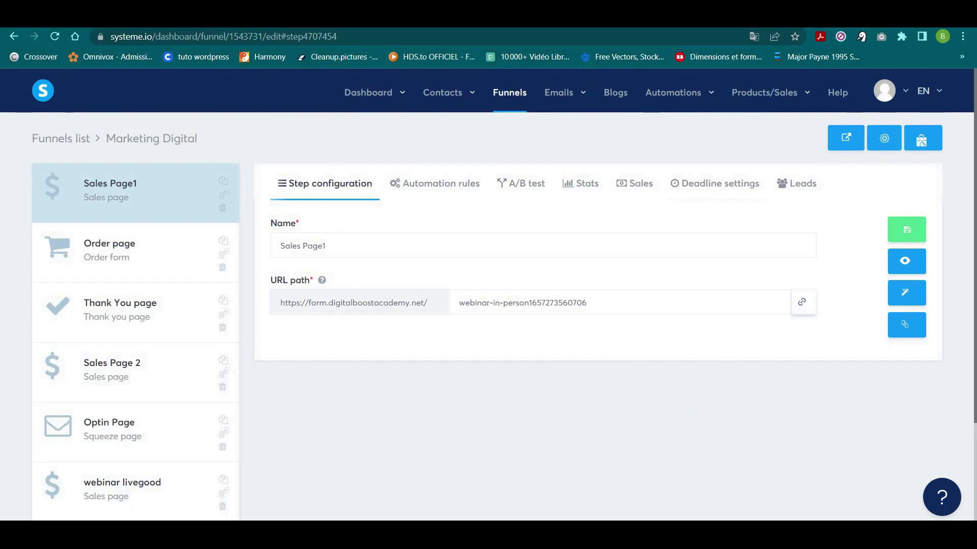
pyautogui.click(631, 17)
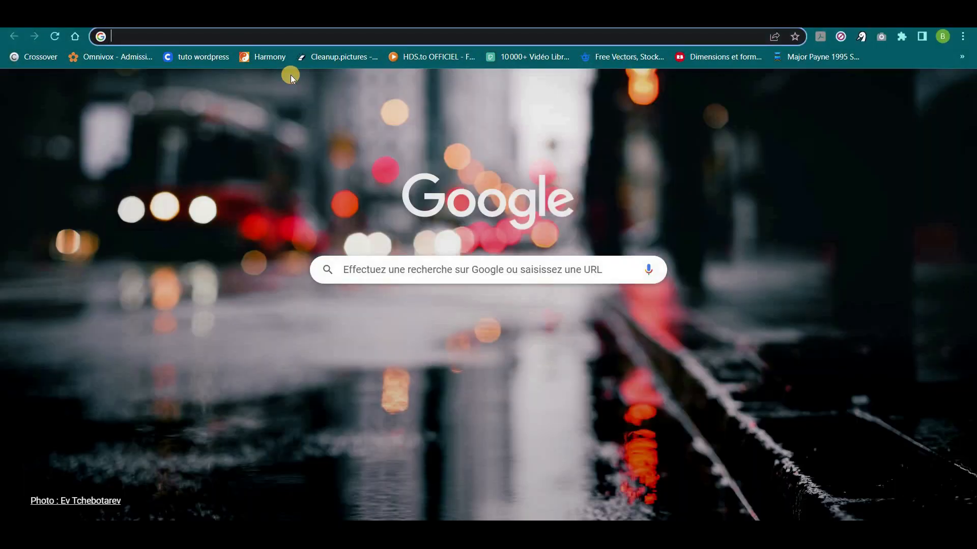
pyautogui.hotkey('ctrl', 'v')
pyautogui.press('Return')
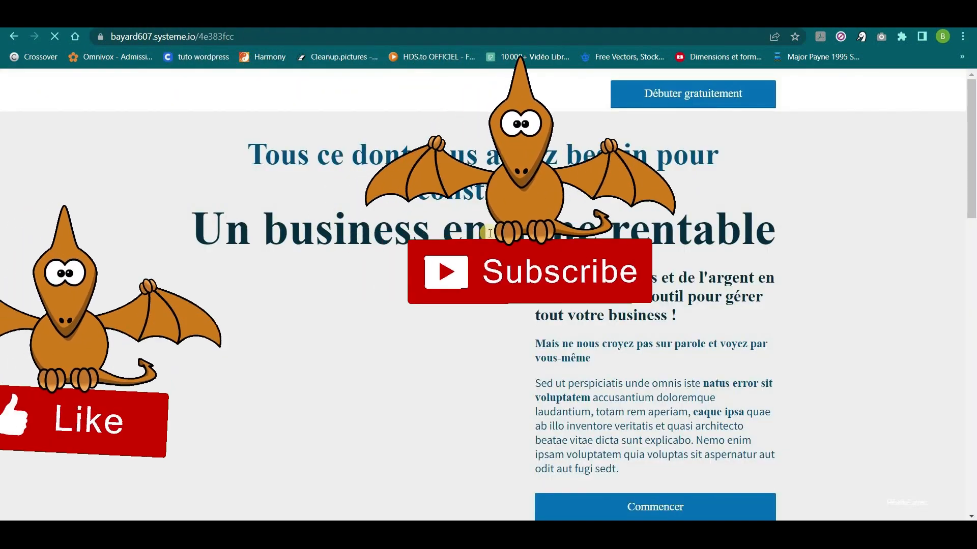
# Step: Examine the published Présention capture page from its headline down to the sign-up form and footer
pyautogui.scroll(-10, 656, 184)
pyautogui.scroll(-8, 658, 182)
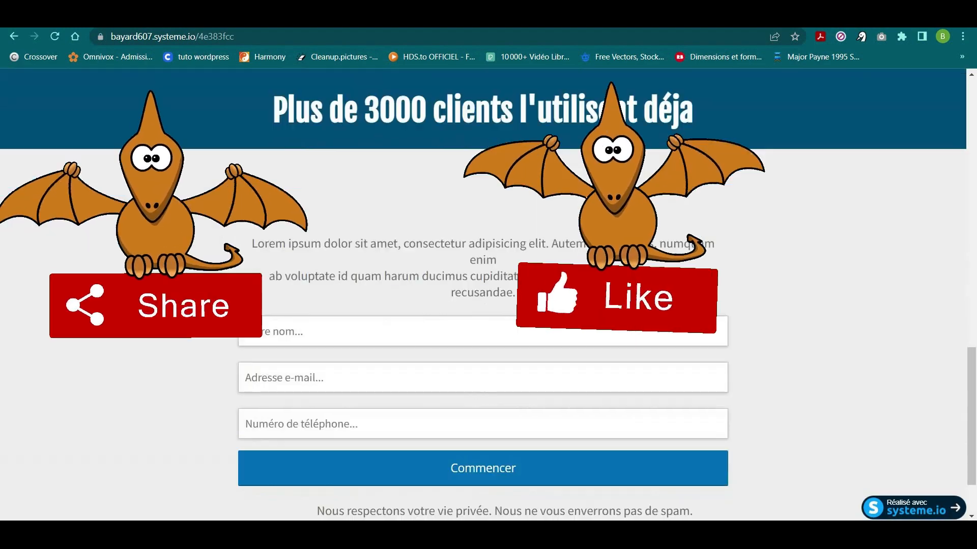
pyautogui.scroll(2, 657, 183)
pyautogui.scroll(15, 656, 183)
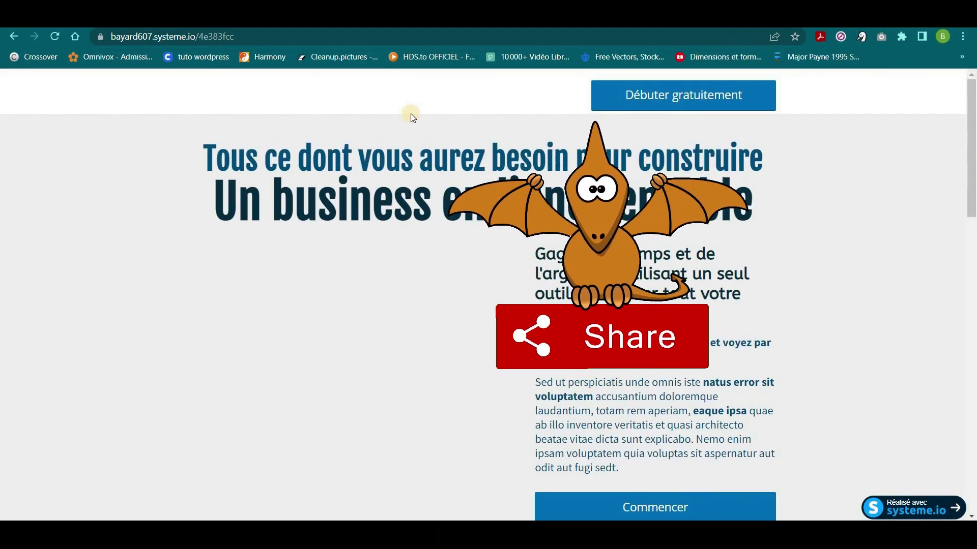
pyautogui.scroll(-10, 411, 114)
pyautogui.scroll(-3, 549, 257)
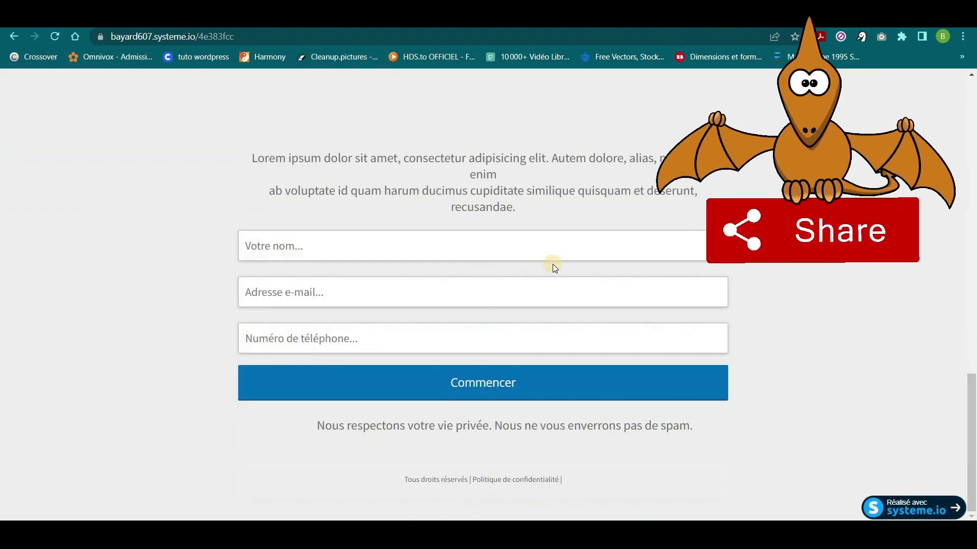
pyautogui.scroll(14, 552, 263)
pyautogui.scroll(2, 552, 264)
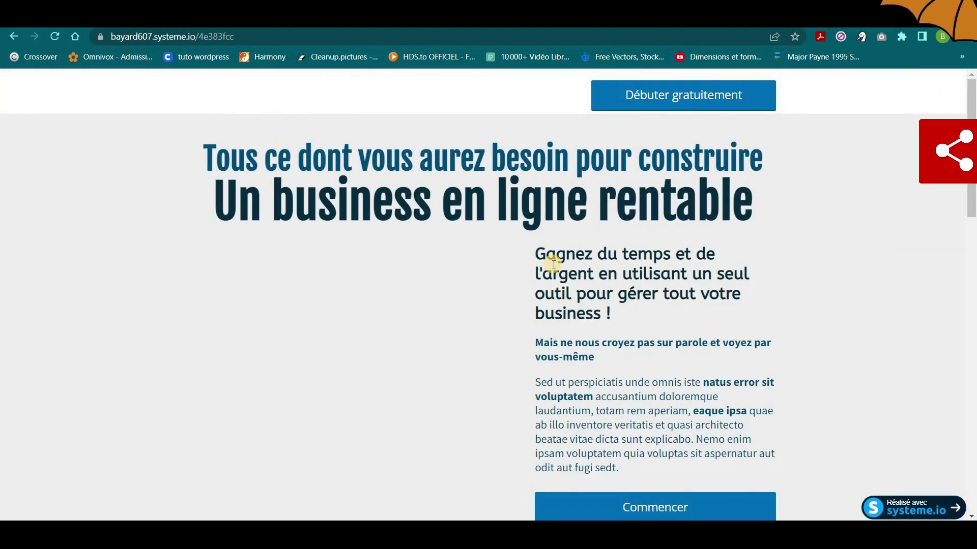